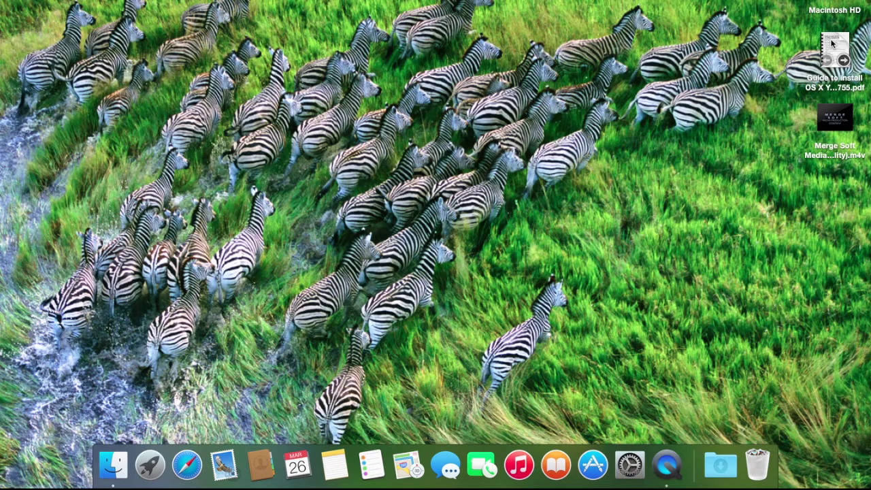
Select the 'Guide to install OS X Y…755.pdf' file on the desktop
click(831, 43)
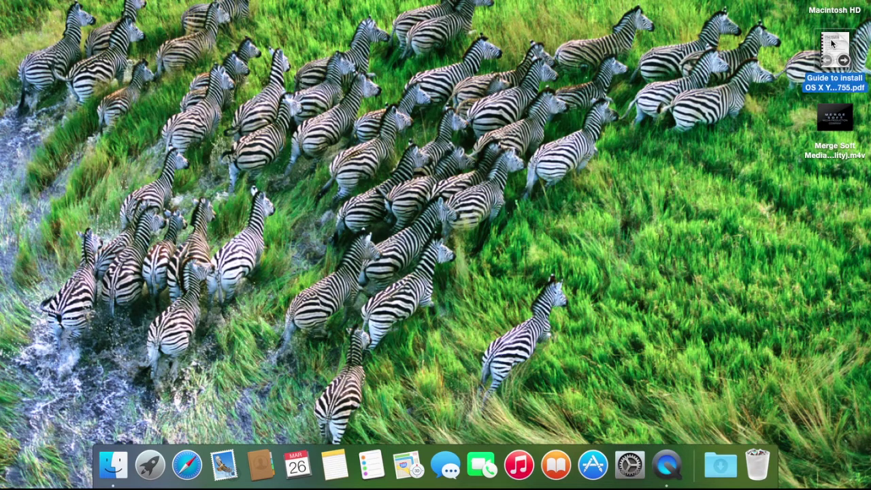
double_click(832, 43)
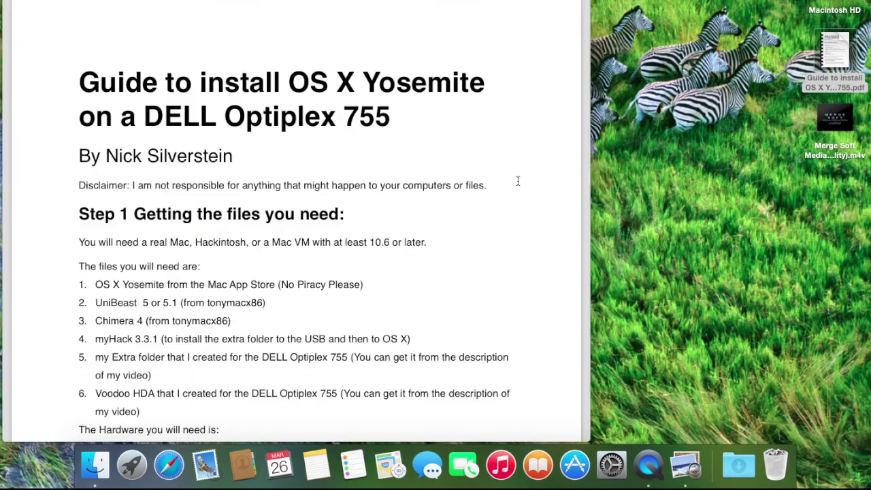
scroll(466, 225, down, 3)
scroll(467, 226, down, 5)
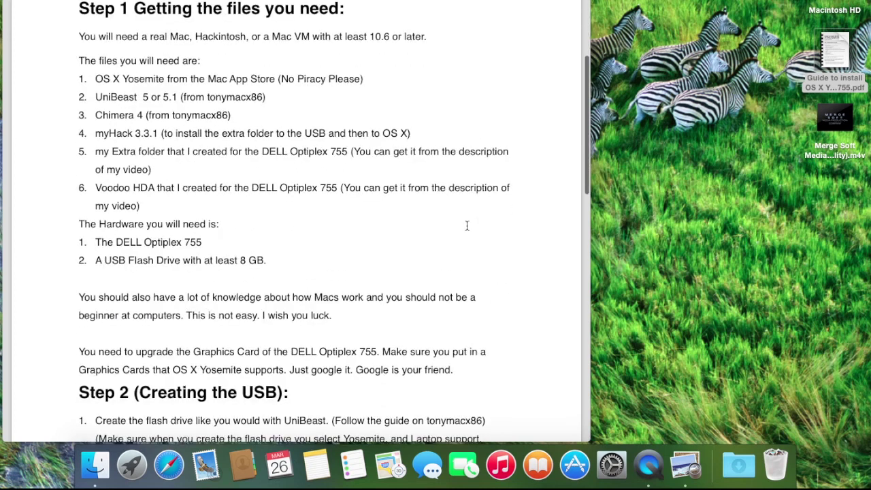
scroll(466, 226, down, 5)
scroll(467, 226, down, 5)
scroll(466, 225, down, 3)
scroll(467, 225, down, 5)
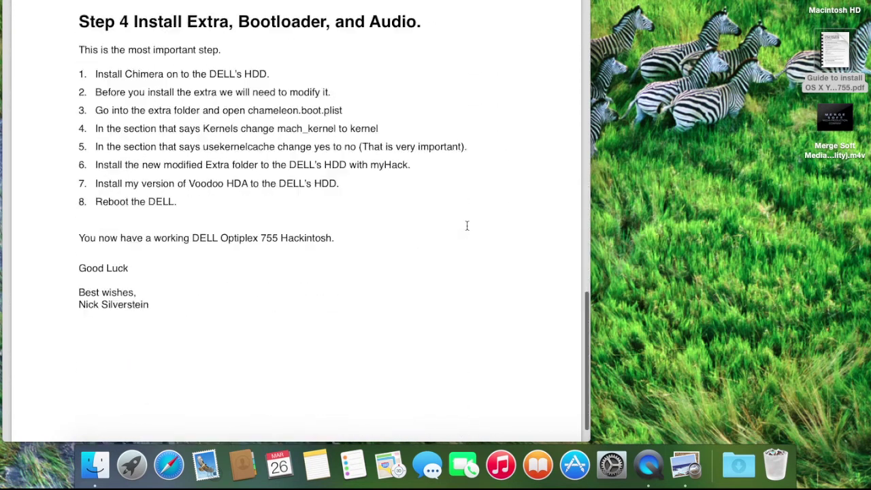
scroll(467, 225, down, 2)
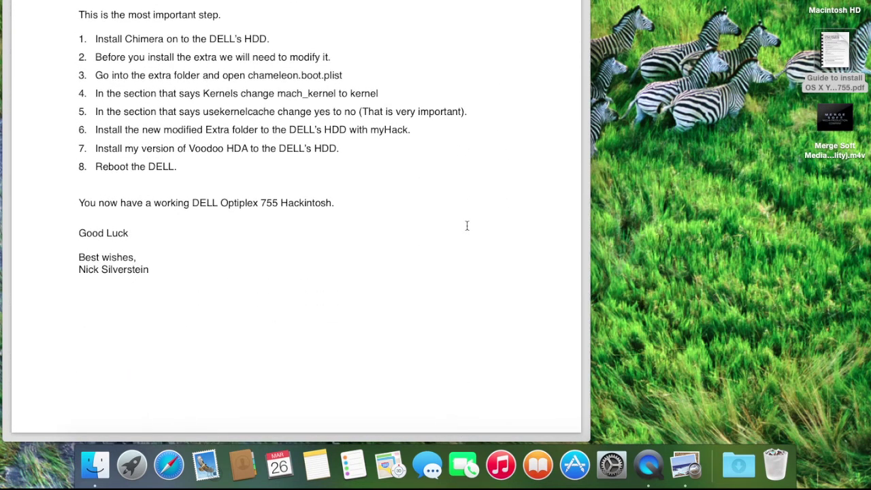
key(super+q)
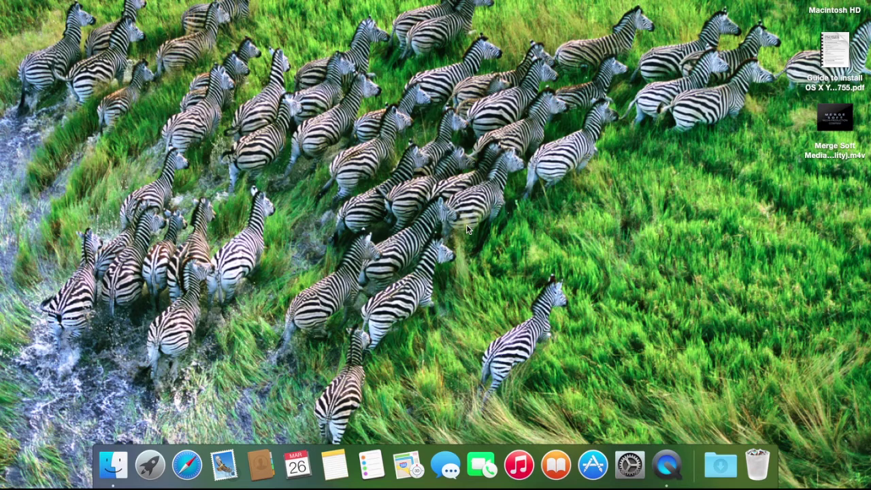
click(831, 151)
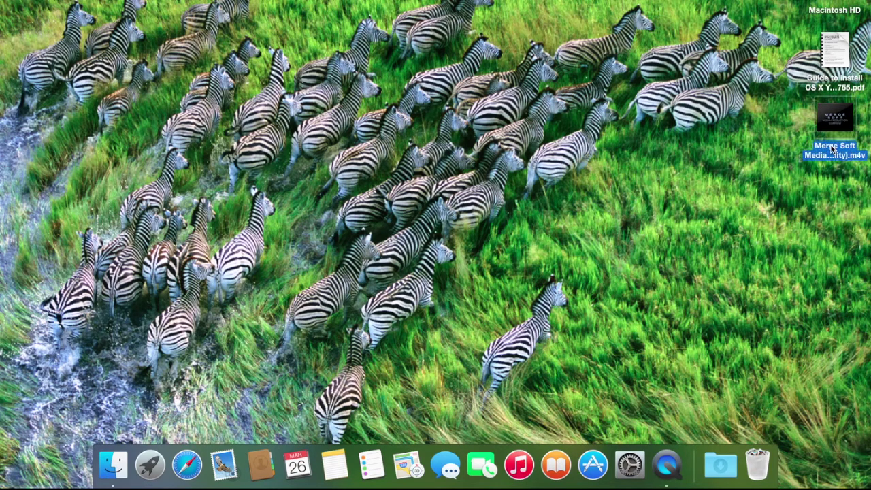
click(833, 184)
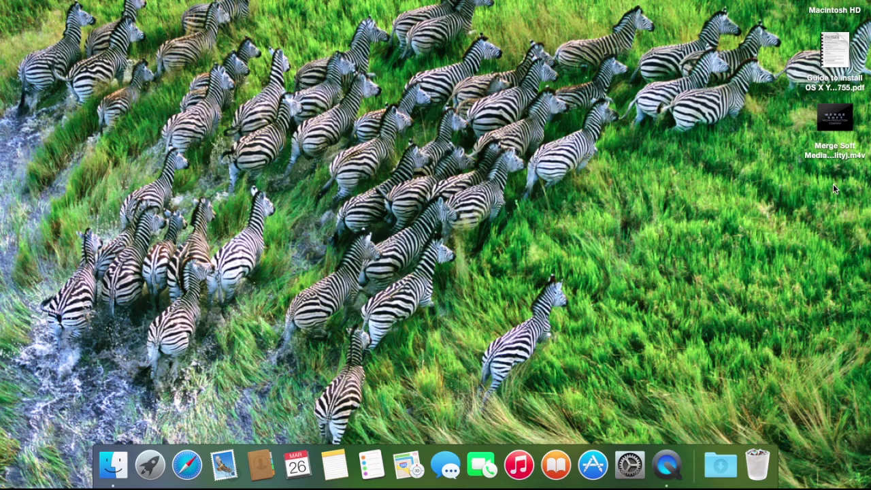